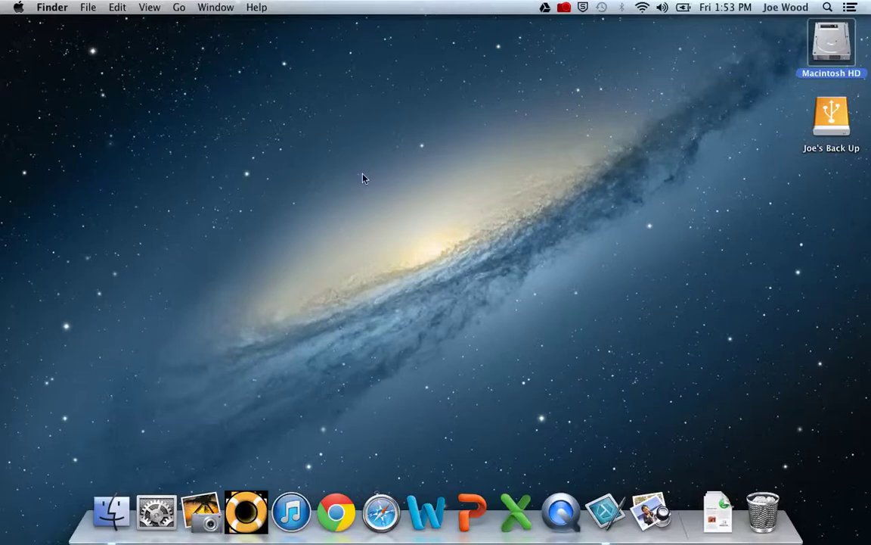
# Step: In Finder settings, toggle the desktop display of hard disks and external disks off and on
pyautogui.click(58, 8)
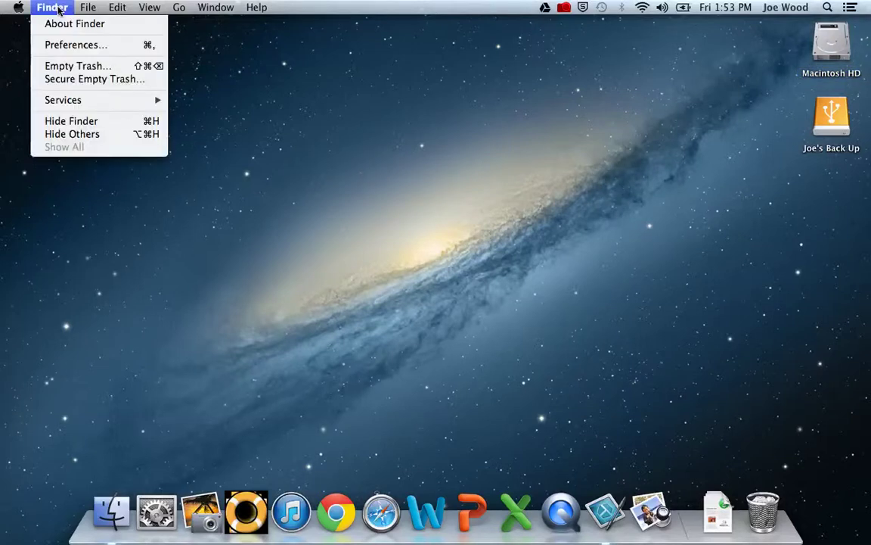
pyautogui.click(63, 44)
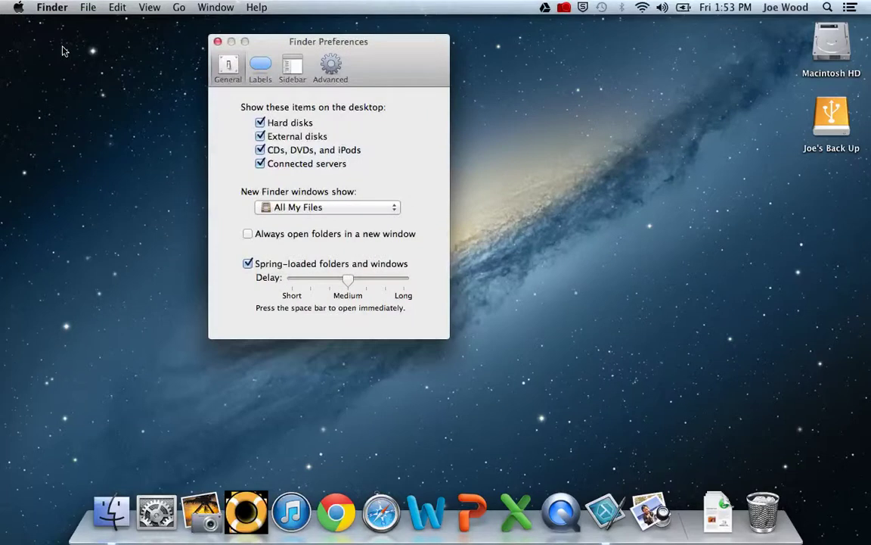
pyautogui.click(288, 125)
pyautogui.click(291, 128)
pyautogui.click(292, 135)
pyautogui.click(293, 136)
pyautogui.click(218, 43)
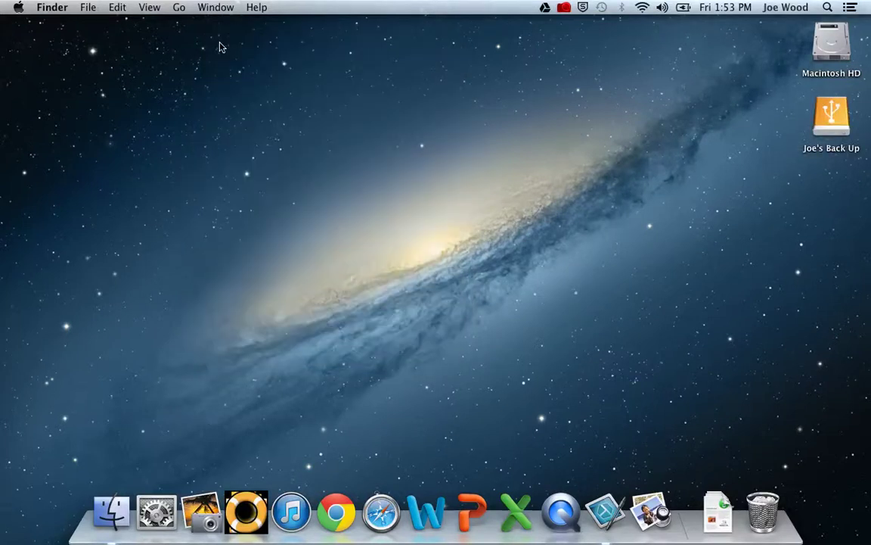
# Step: Open Macintosh HD and the backup drive in windows, browsing Music and Pictures before settling on Movies
pyautogui.doubleClick(830, 54)
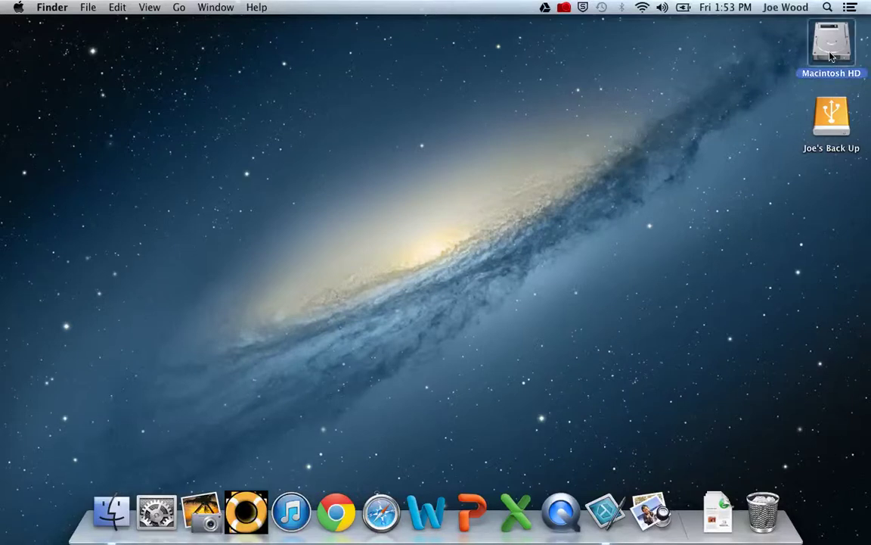
pyautogui.click(834, 123)
pyautogui.doubleClick(835, 123)
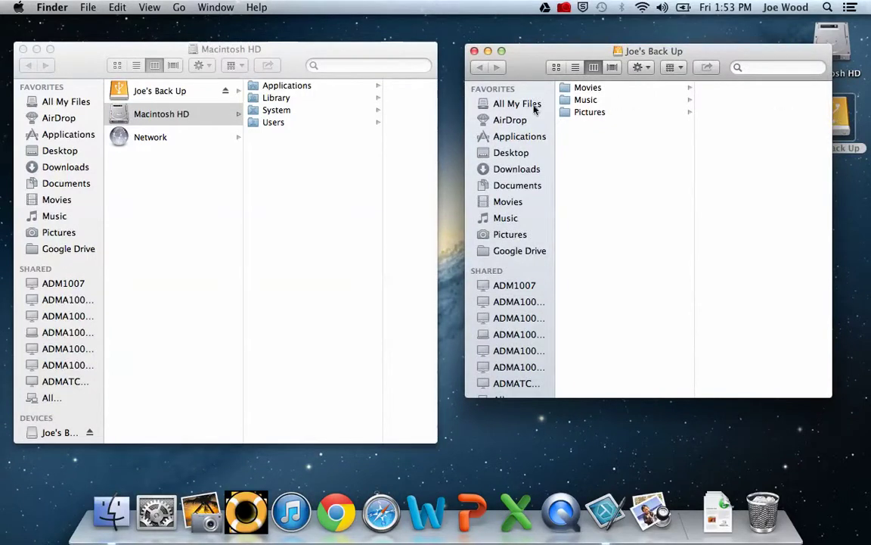
pyautogui.click(57, 200)
pyautogui.click(65, 217)
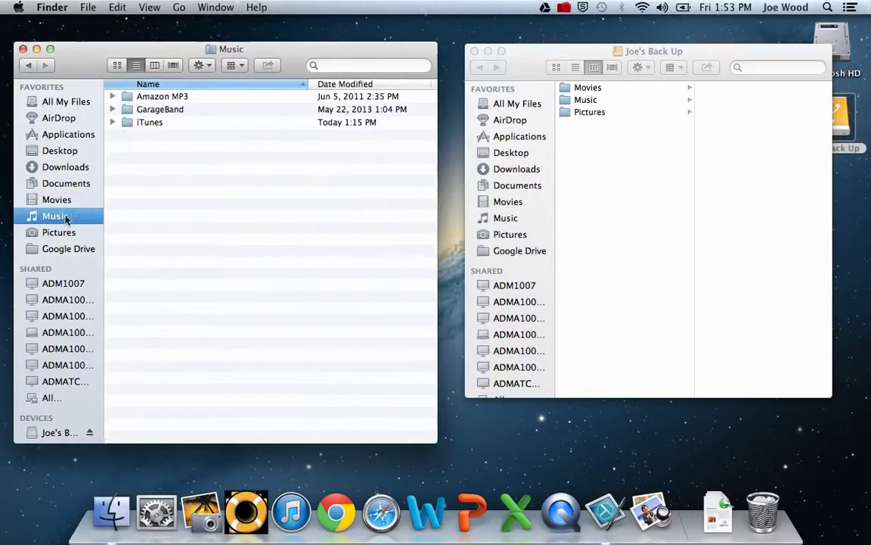
pyautogui.click(53, 232)
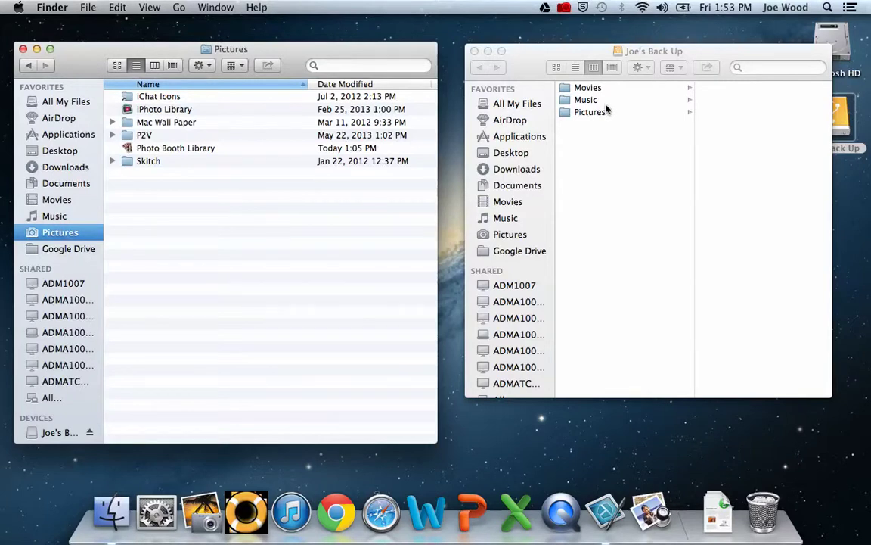
pyautogui.click(46, 200)
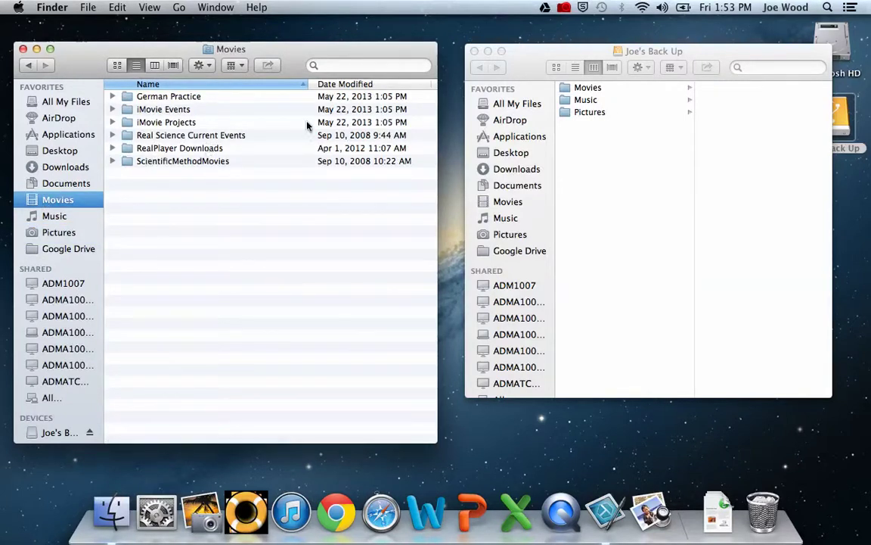
# Step: Select the backup's six Movies folders, drag them to the Mac's Movies, then drag them back
pyautogui.click(599, 90)
pyautogui.click(600, 89)
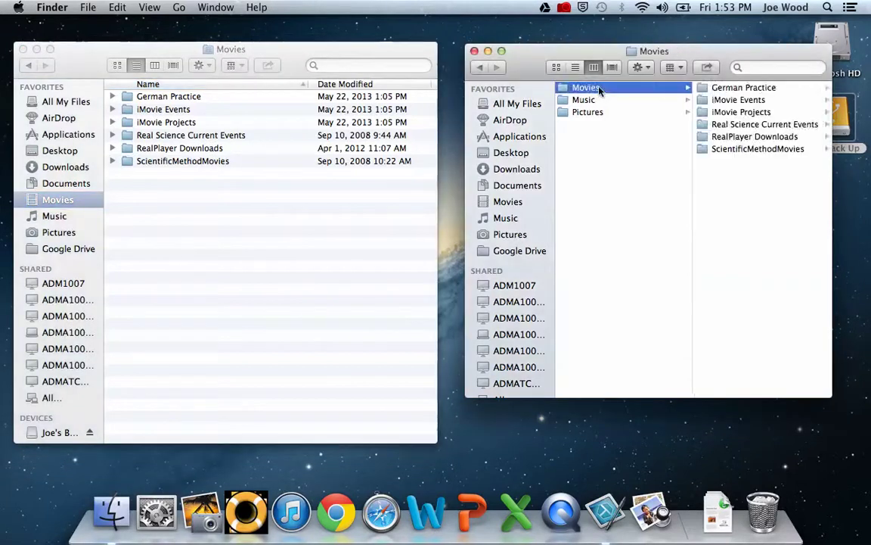
pyautogui.click(742, 89)
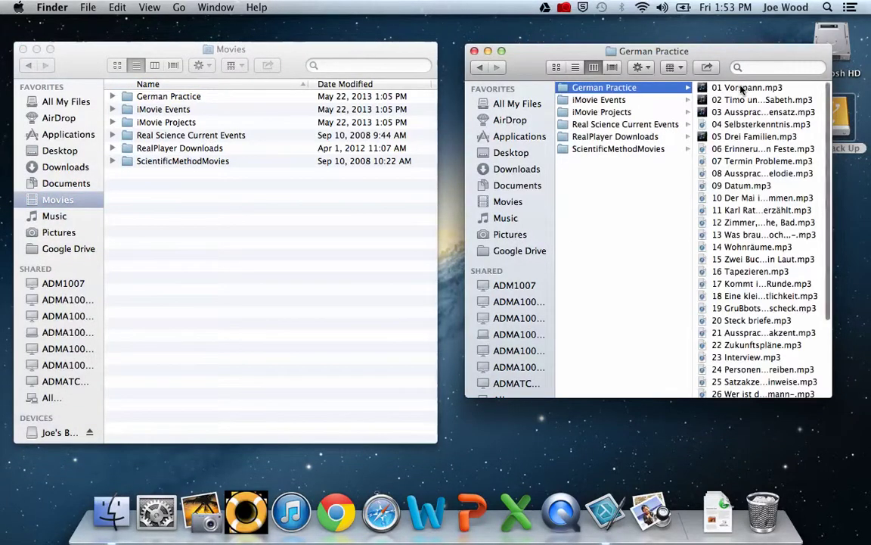
pyautogui.keyDown('shift'); pyautogui.click(621, 148); pyautogui.keyUp('shift')
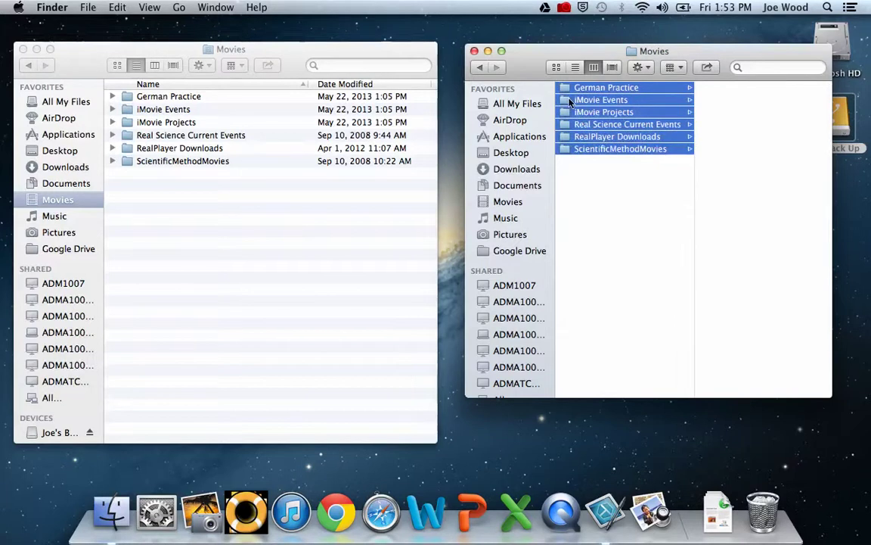
pyautogui.moveTo(570, 103); pyautogui.dragTo(209, 268)
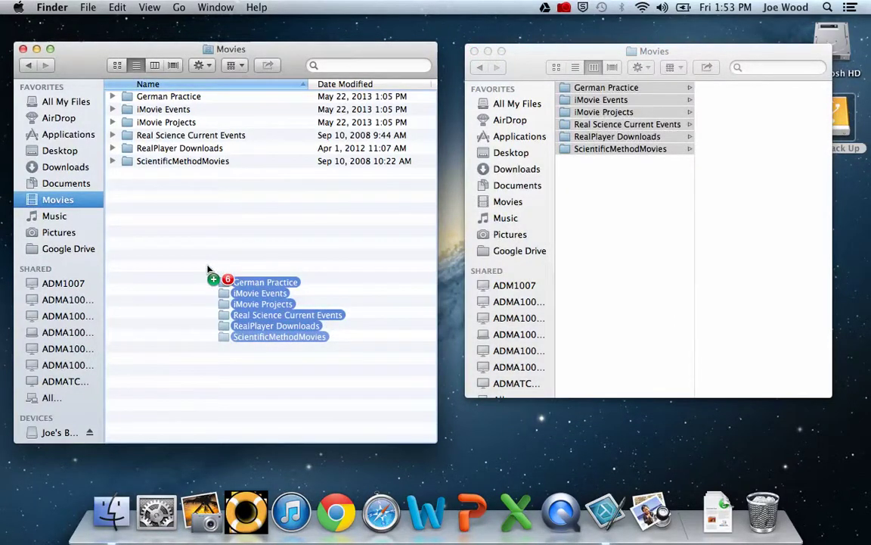
pyautogui.moveTo(209, 268); pyautogui.dragTo(604, 212)
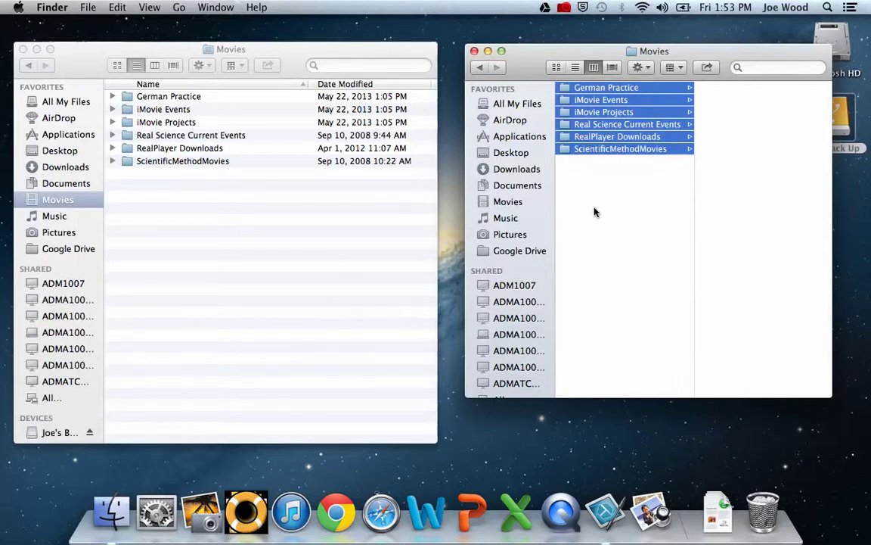
# Step: Show Music in both windows and select the backup's three Music folders, including Amazon MP3
pyautogui.click(72, 220)
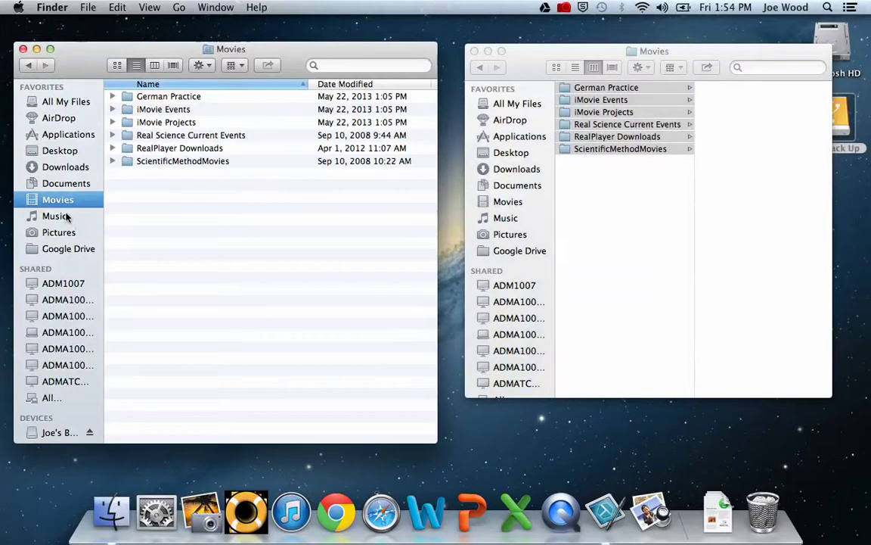
pyautogui.click(64, 218)
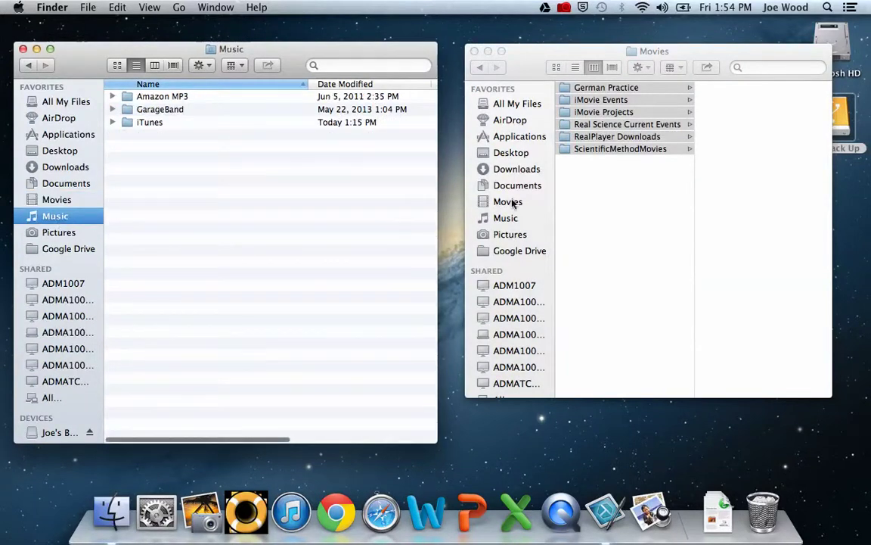
pyautogui.hscroll(-5, 602, 197)
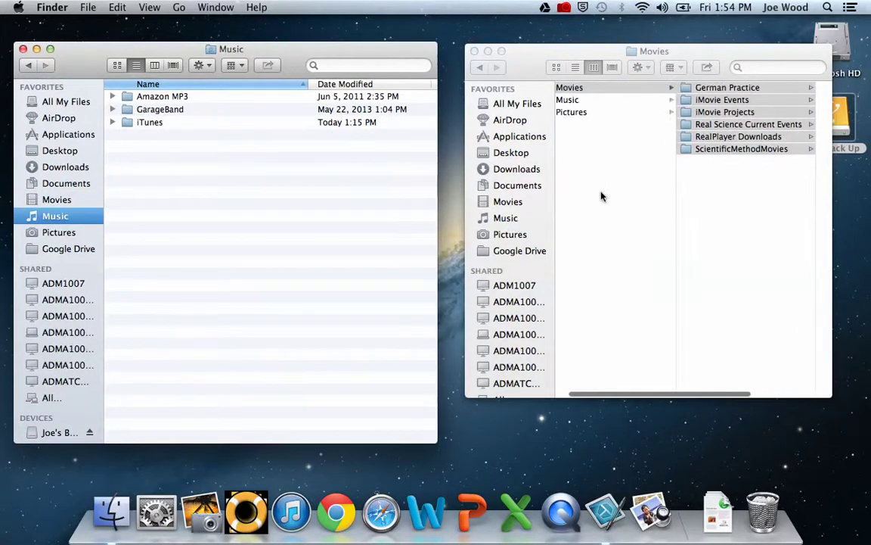
pyautogui.click(608, 101)
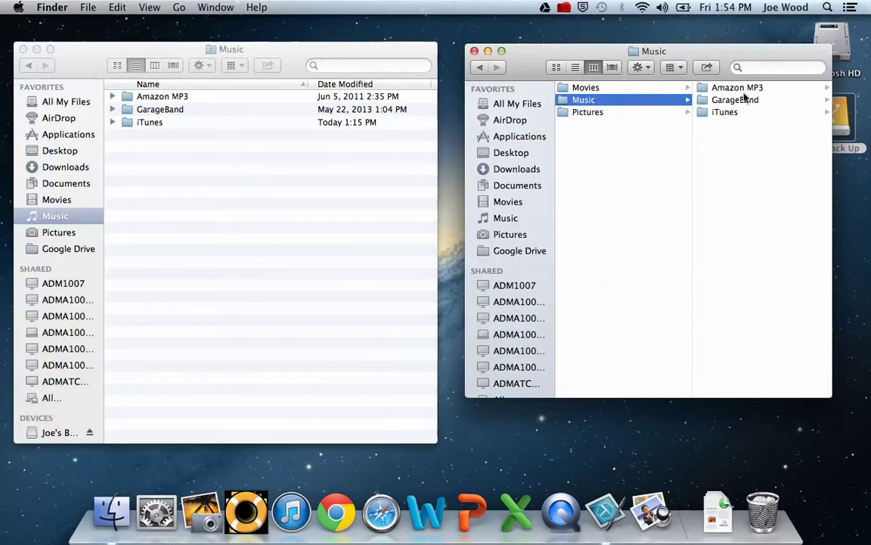
pyautogui.click(745, 92)
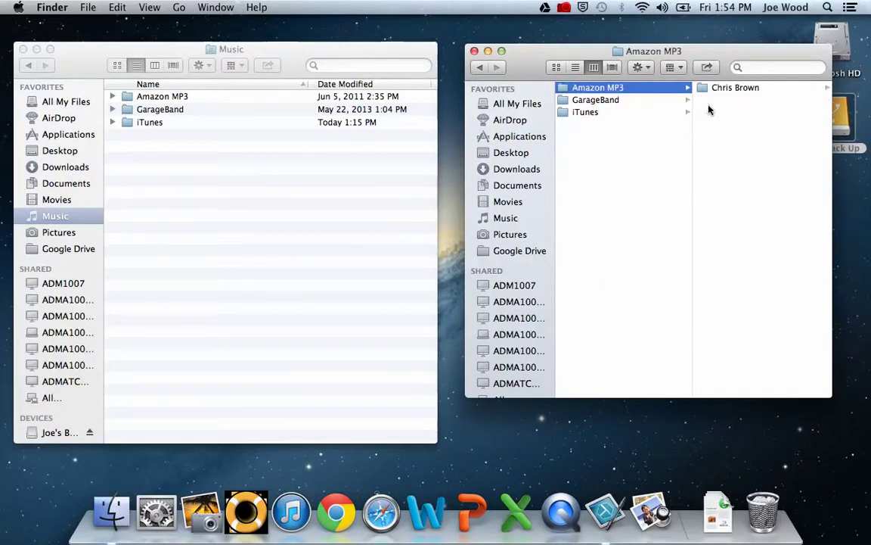
pyautogui.keyDown('shift'); pyautogui.click(644, 113); pyautogui.keyUp('shift')
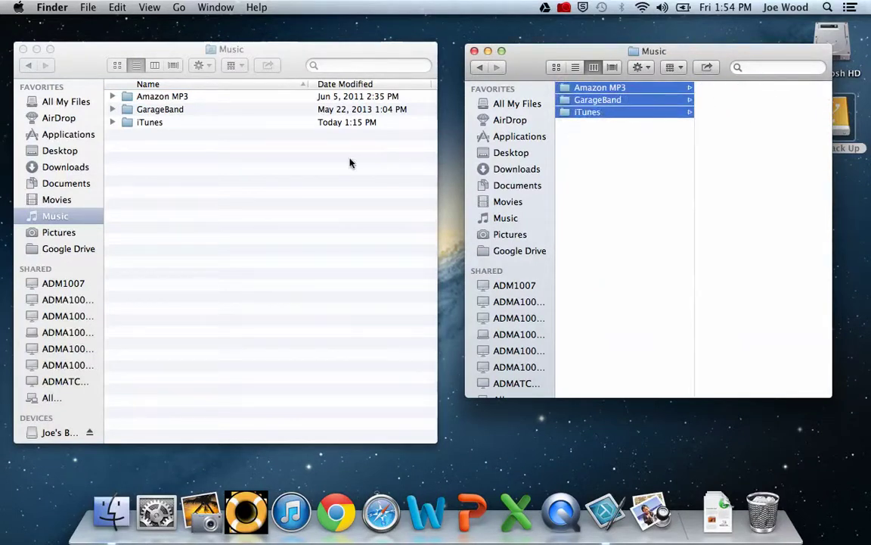
# Step: Show the Pictures folder in the left window and in the backup's column view
pyautogui.click(65, 234)
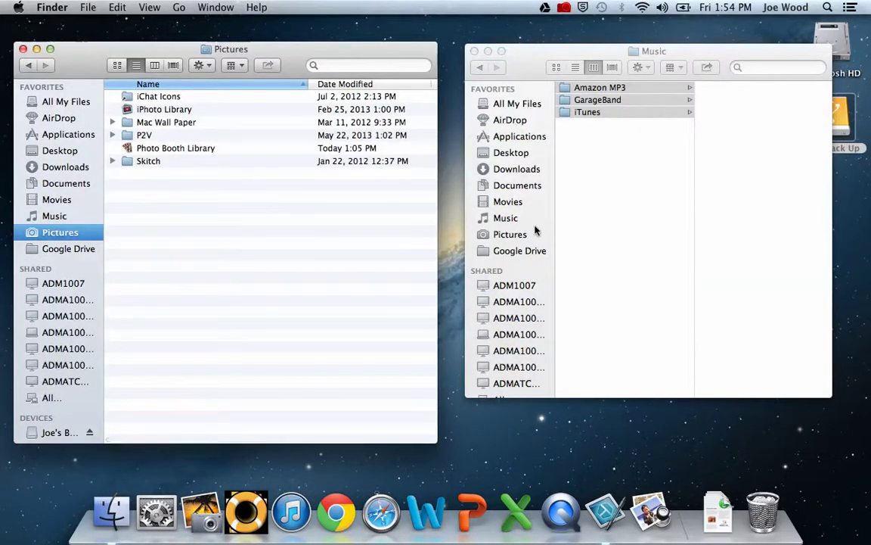
pyautogui.hscroll(-3, 616, 227)
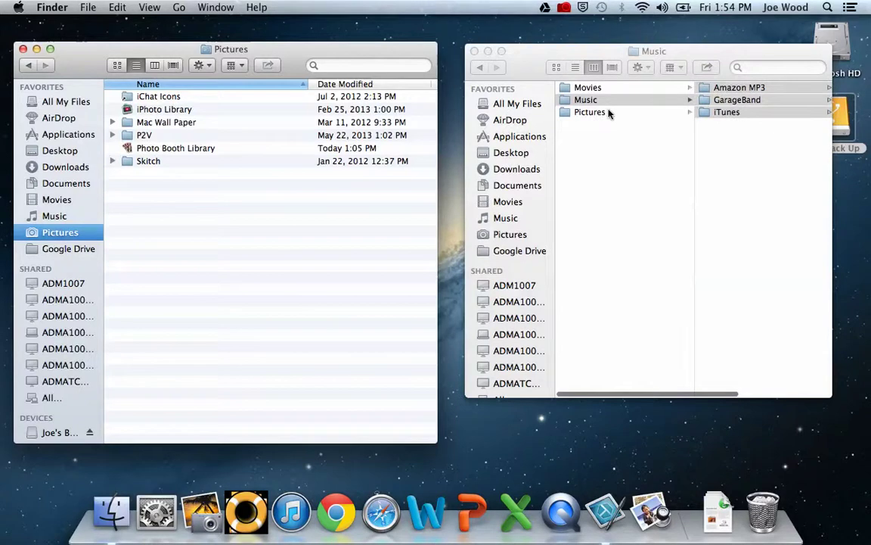
pyautogui.click(609, 112)
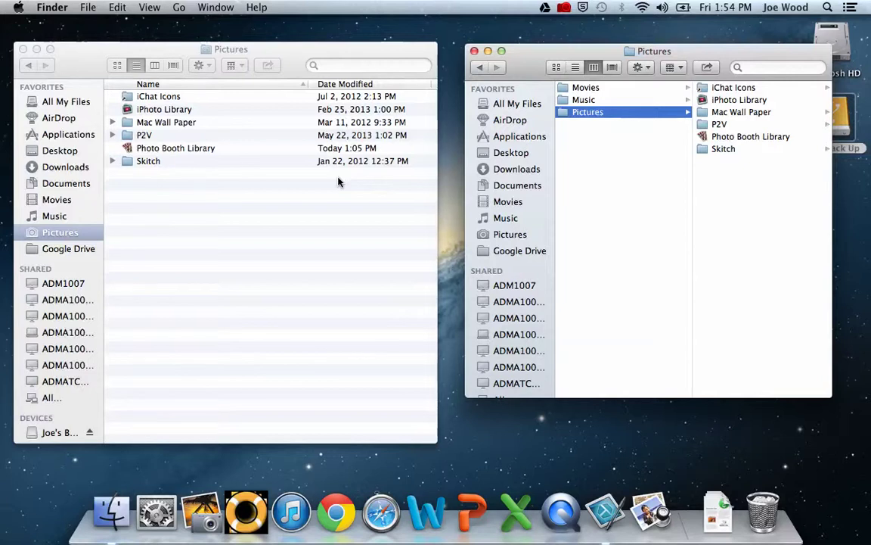
# Step: Expand and collapse the iTunes and iTunes Music folders inside Music, then launch iTunes
pyautogui.click(56, 217)
pyautogui.click(57, 217)
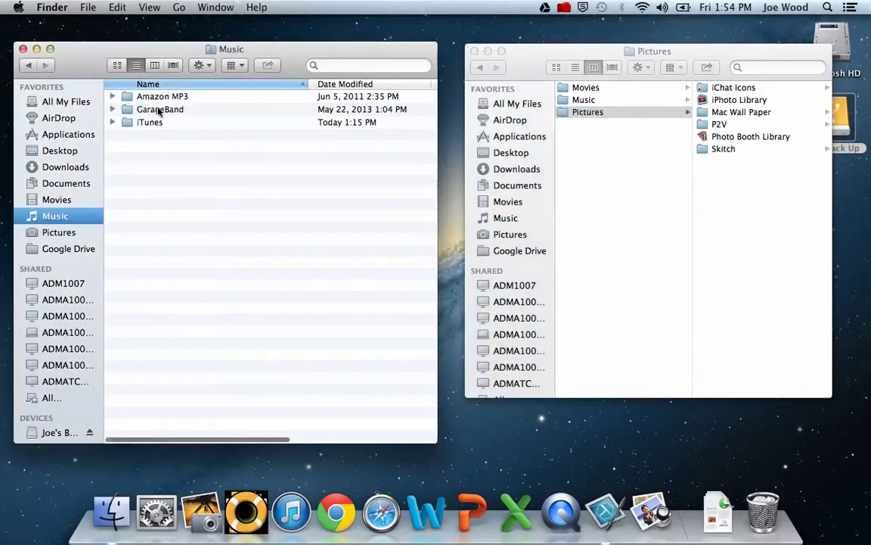
pyautogui.click(113, 123)
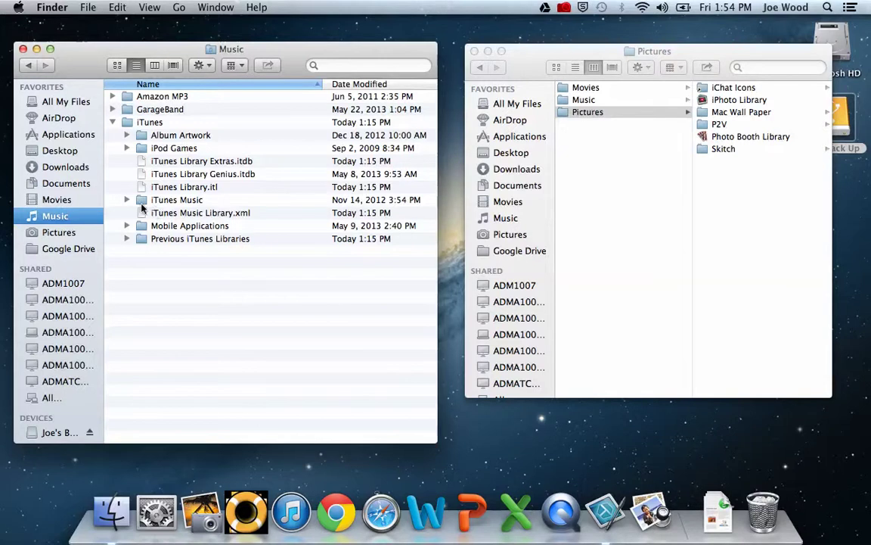
pyautogui.click(126, 200)
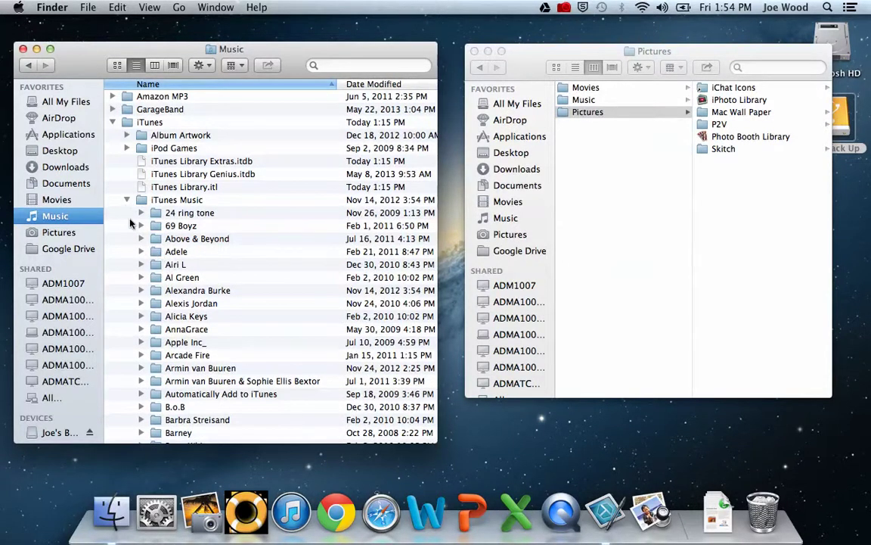
pyautogui.click(126, 199)
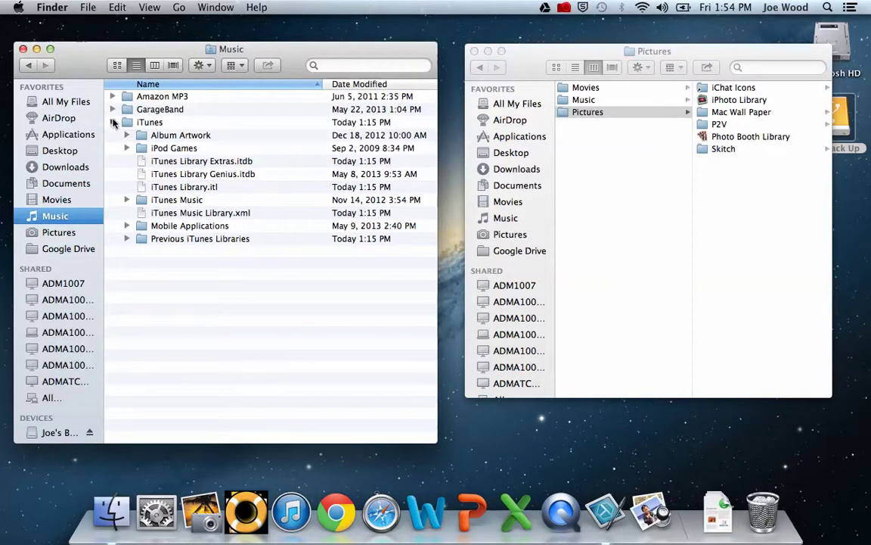
pyautogui.click(113, 123)
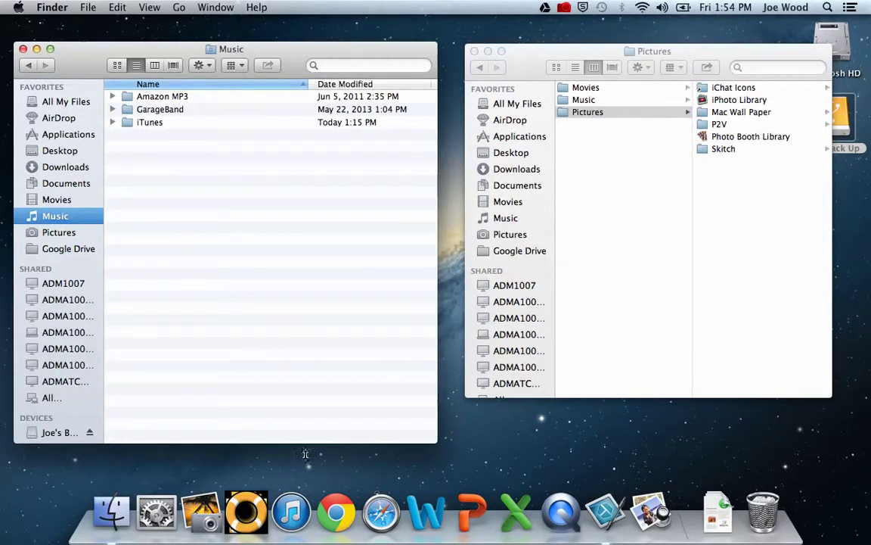
pyautogui.click(292, 512)
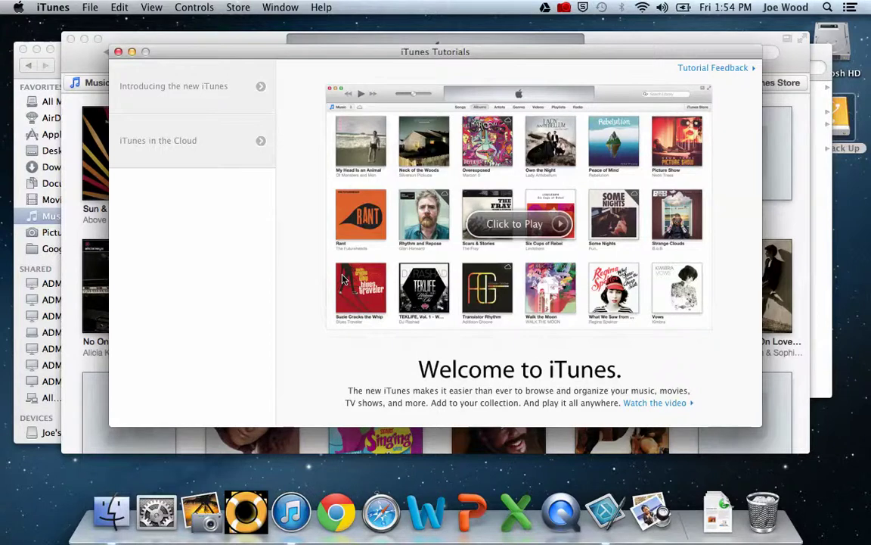
# Step: Close the iTunes Tutorials window, check the album artwork, and quit iTunes
pyautogui.click(118, 51)
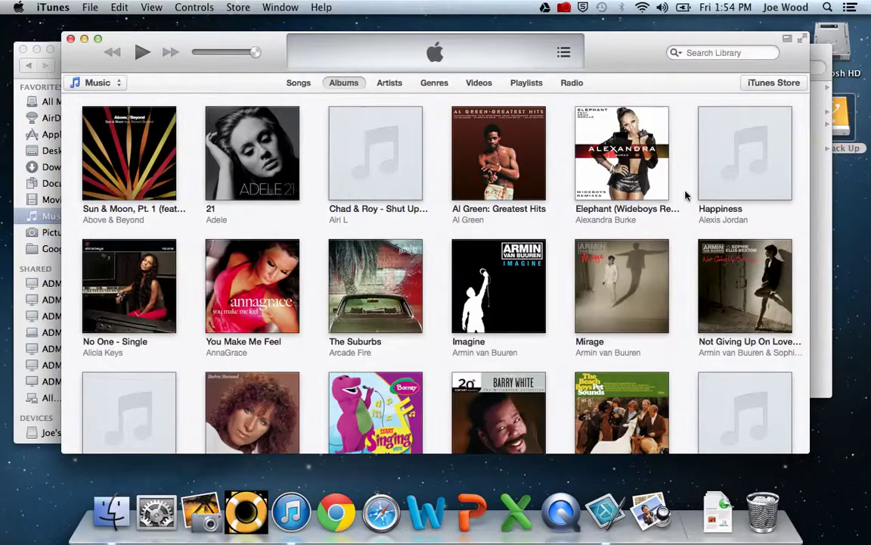
pyautogui.click(54, 8)
pyautogui.click(81, 168)
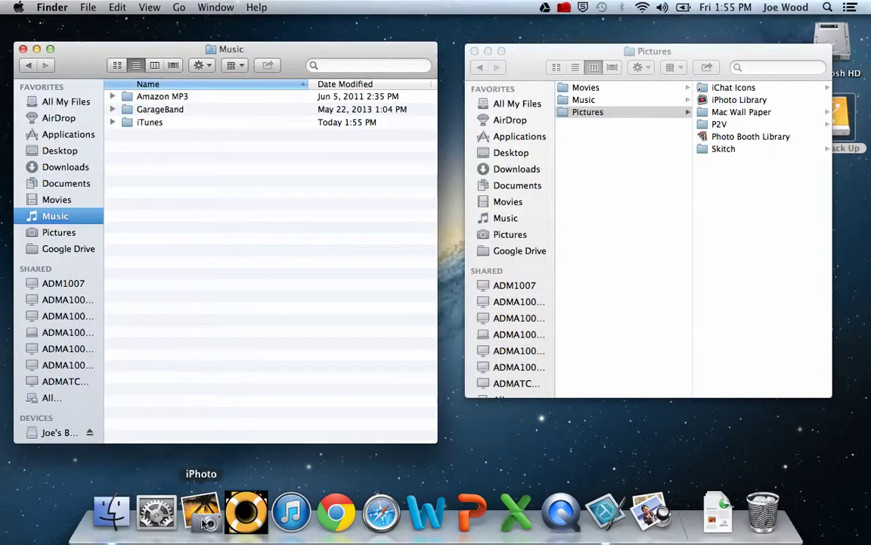
# Step: Show the Pictures folder in Finder and launch iPhoto from the Dock
pyautogui.click(59, 233)
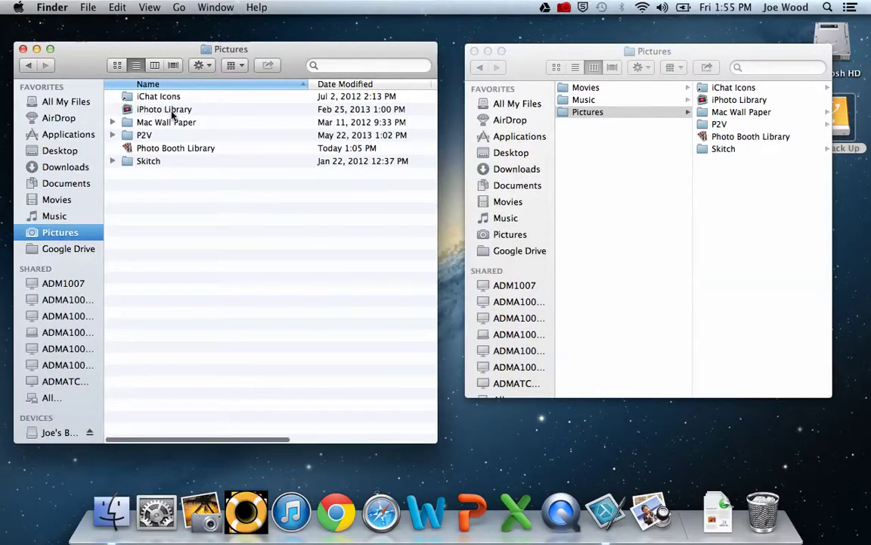
pyautogui.click(210, 517)
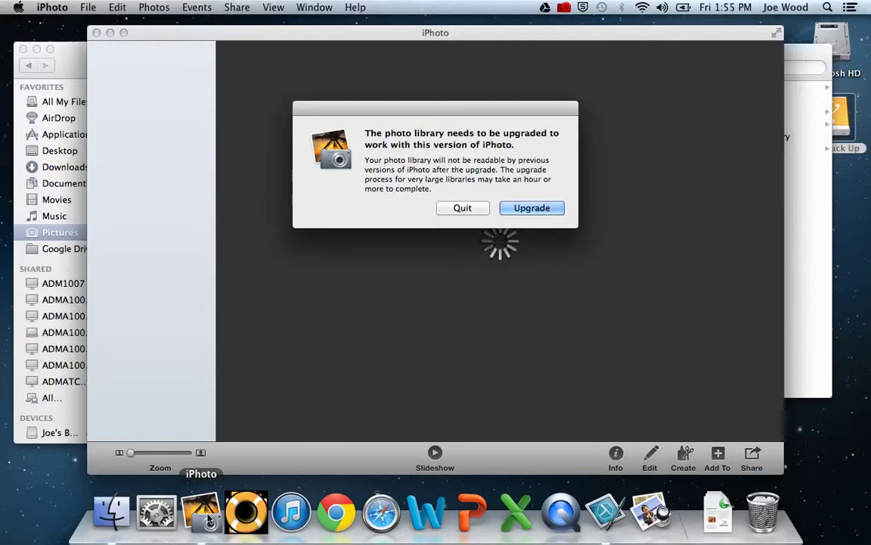
# Step: Accept the iPhoto prompt to upgrade the photo library
pyautogui.click(542, 208)
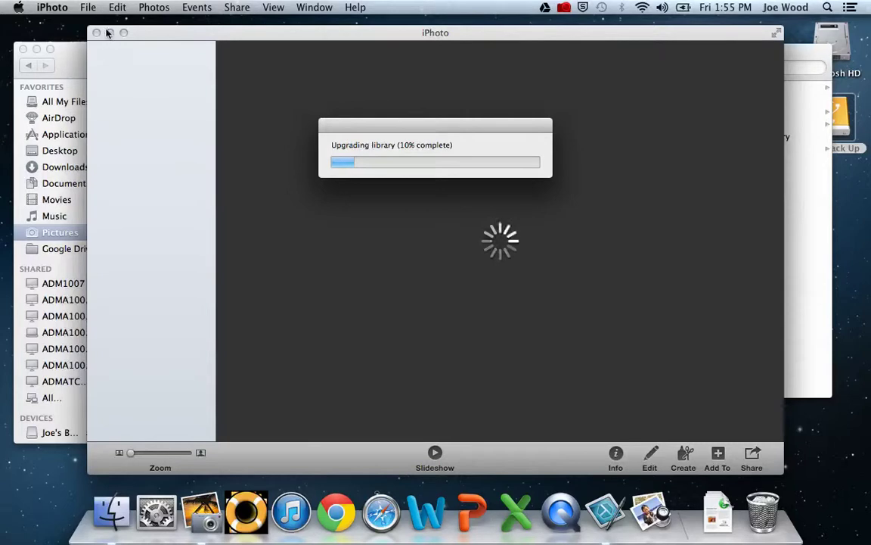
# Step: Bring Finder in front of iPhoto and list the Movies folder's six subfolders
pyautogui.click(73, 199)
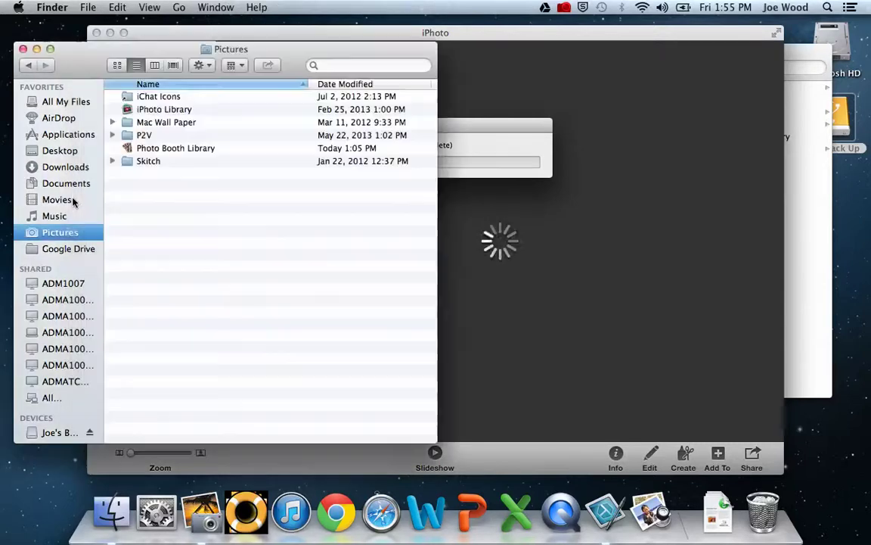
pyautogui.click(68, 200)
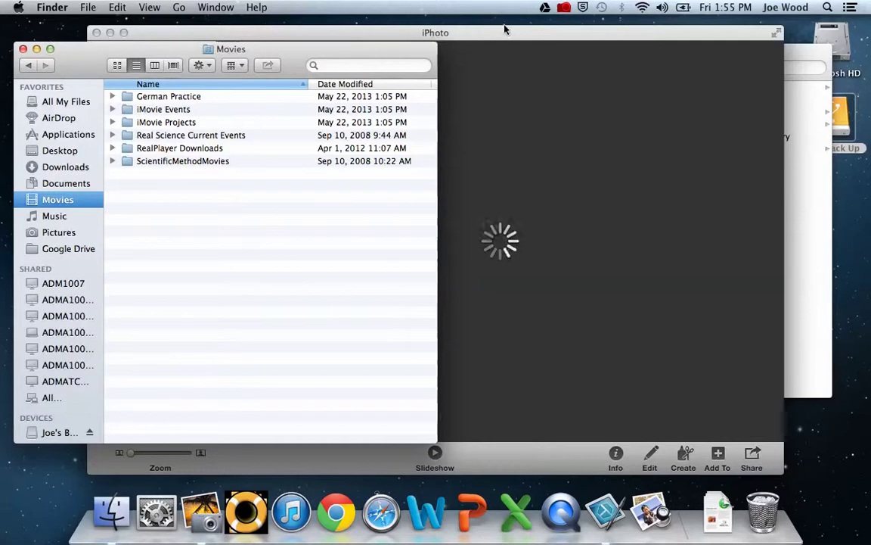
pyautogui.click(572, 9)
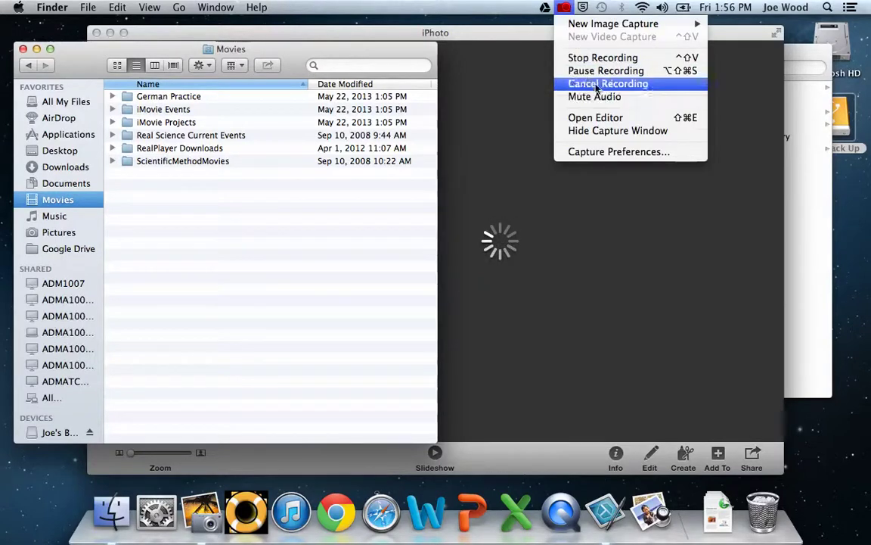